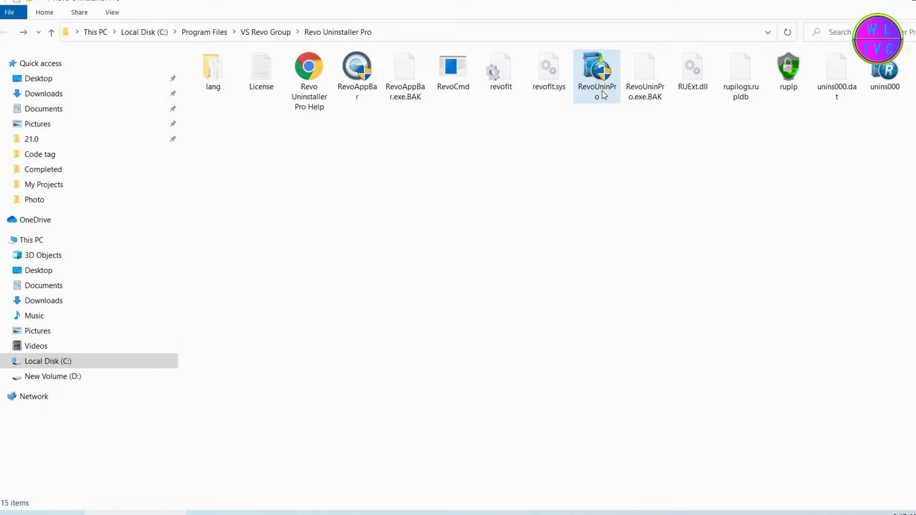
{"action": "double_click", "coordinate": [597, 70]}
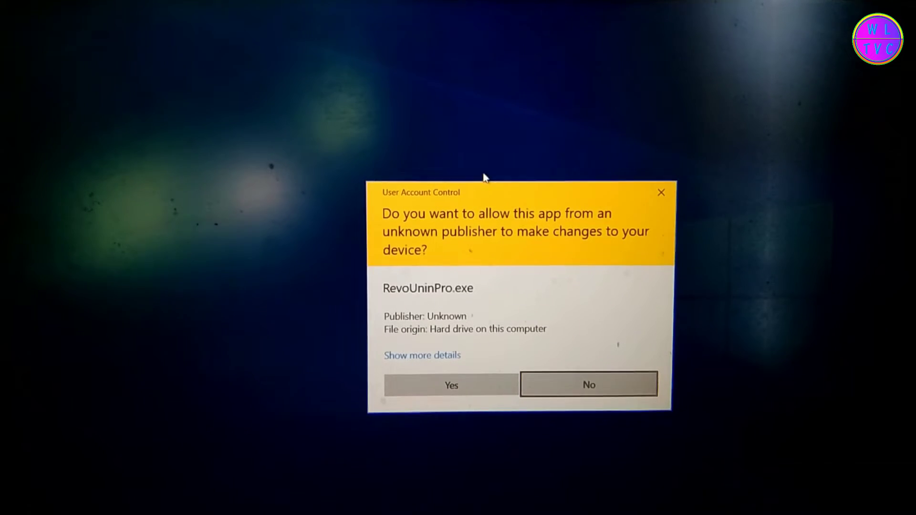
{"action": "left_click", "coordinate": [660, 192]}
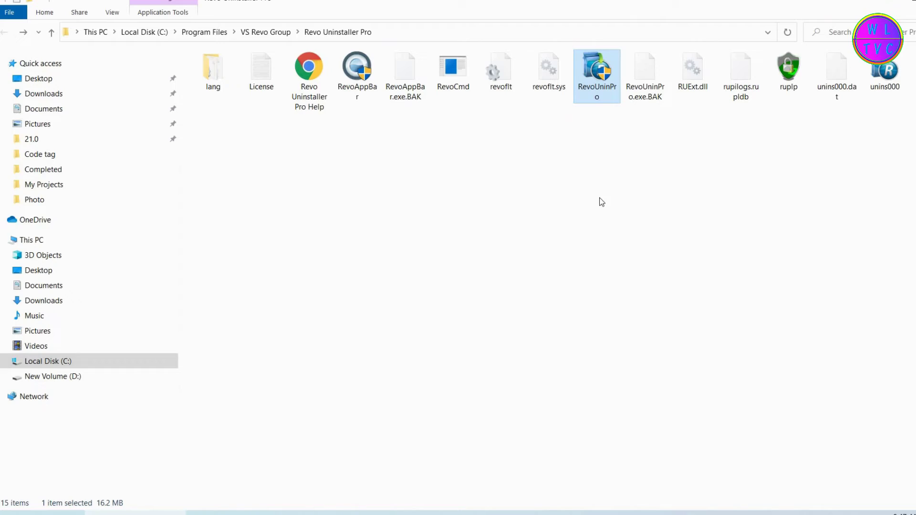
{"action": "left_click", "coordinate": [126, 492]}
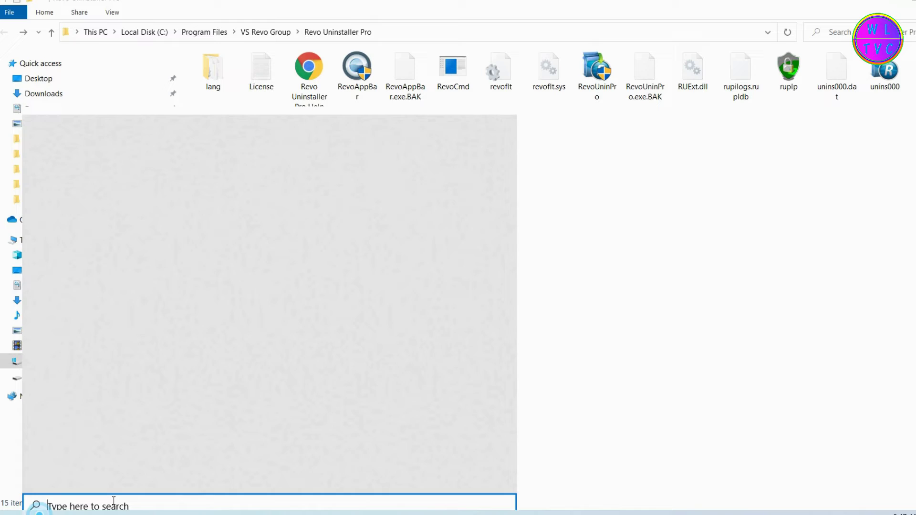
{"action": "type", "text": "task"}
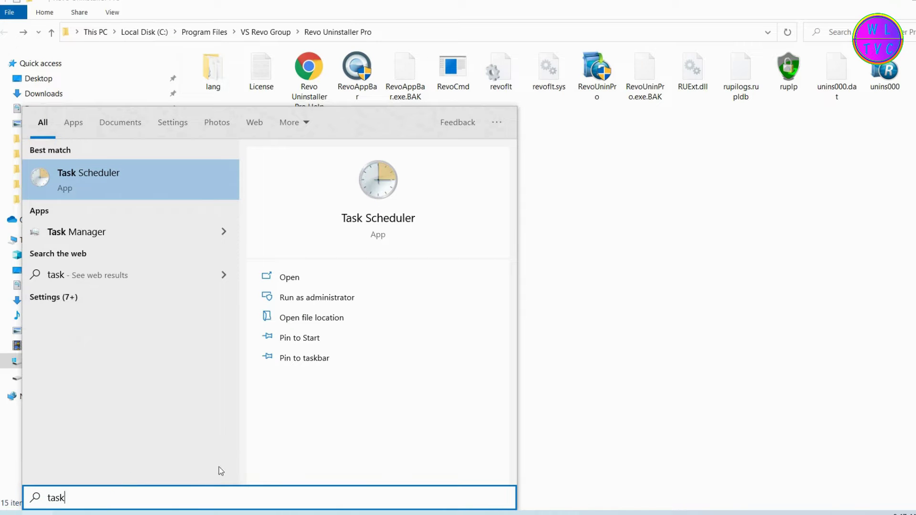
{"action": "left_click", "coordinate": [305, 273]}
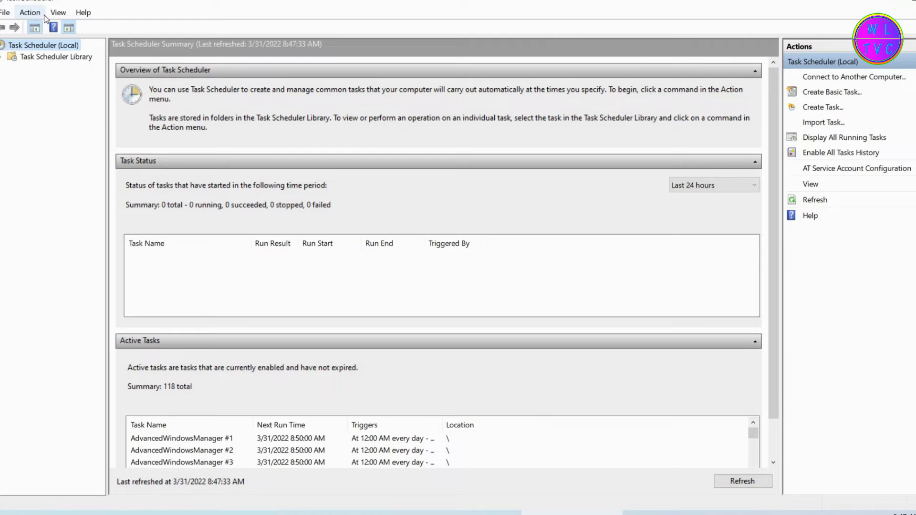
{"action": "left_click", "coordinate": [43, 16]}
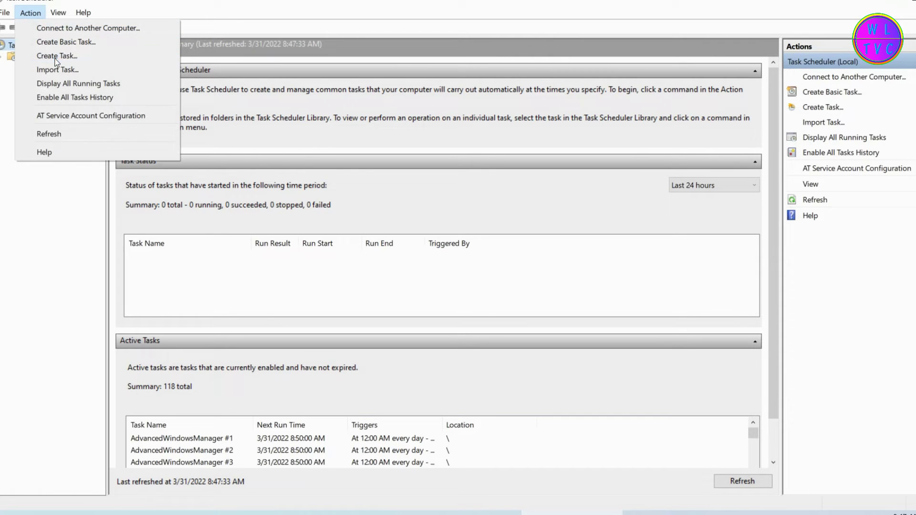
{"action": "left_click", "coordinate": [38, 56]}
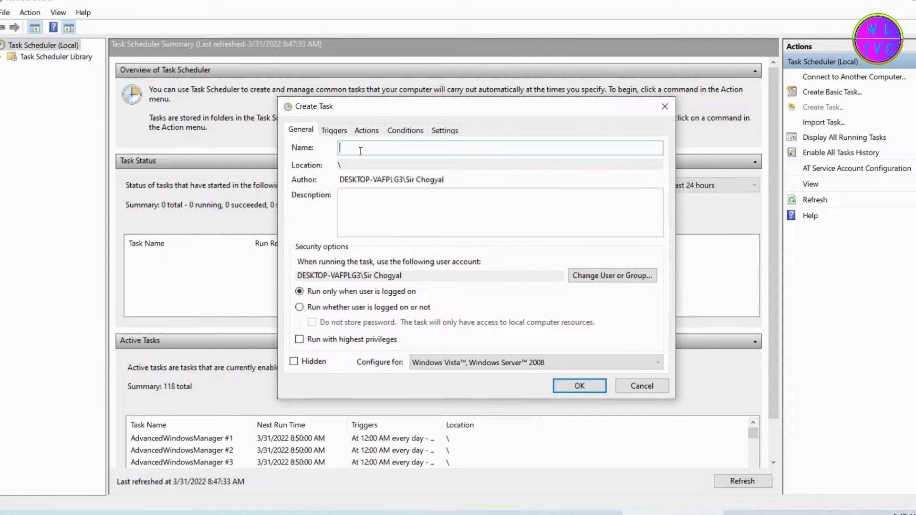
{"action": "type", "text": "RevoUninstallerPro"}
{"action": "left_click", "coordinate": [300, 340]}
{"action": "left_click", "coordinate": [367, 132]}
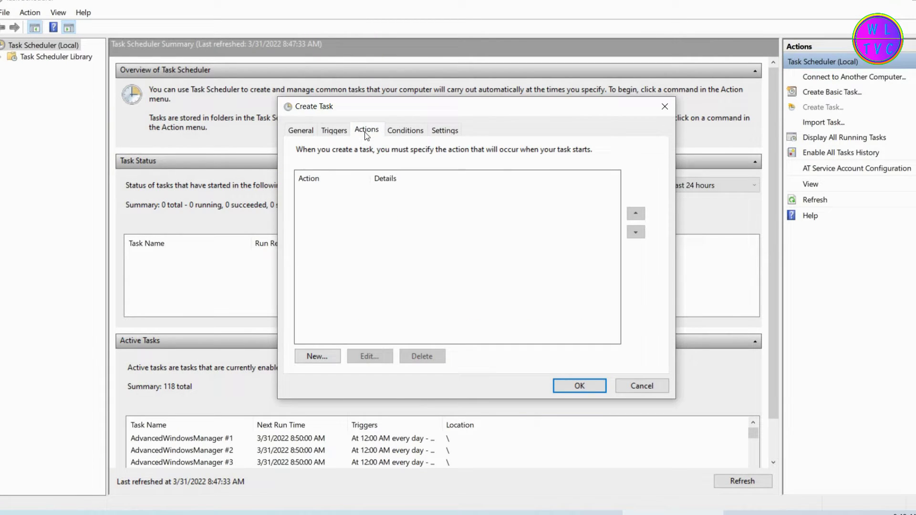
{"action": "left_click", "coordinate": [340, 356]}
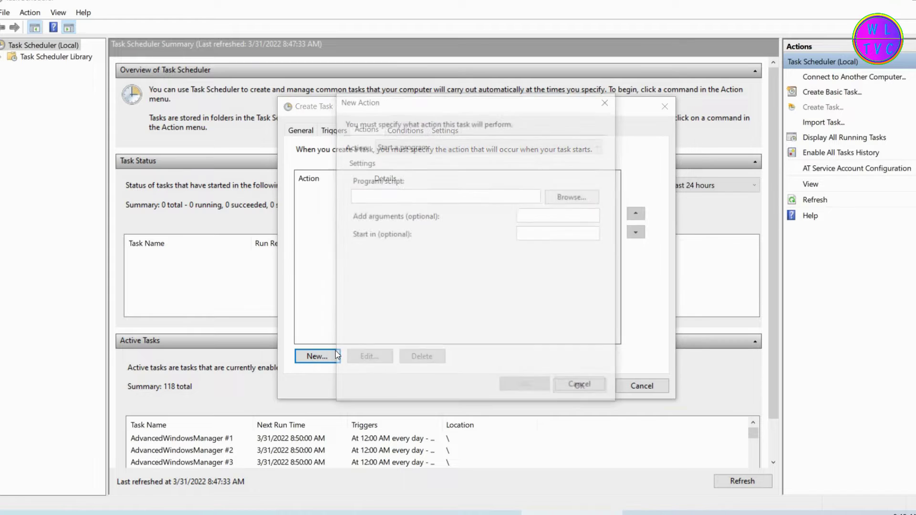
{"action": "left_click", "coordinate": [575, 197]}
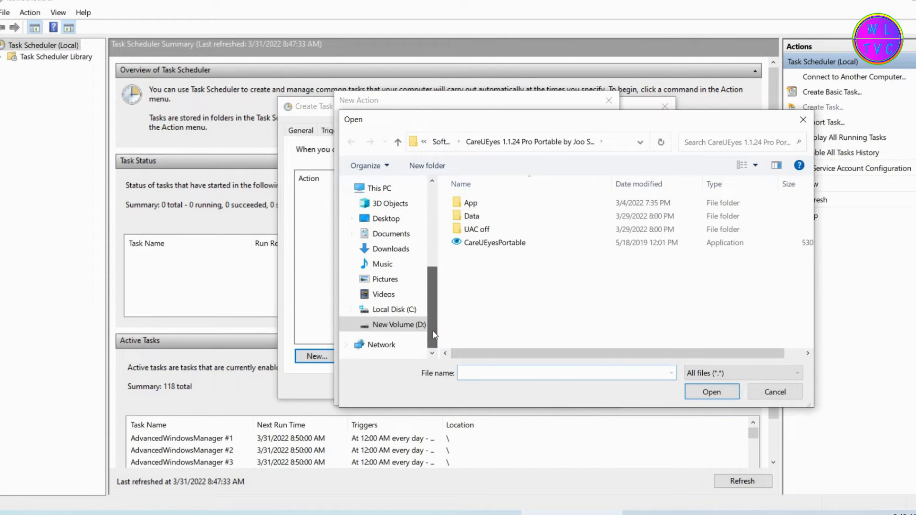
{"action": "left_click", "coordinate": [395, 309]}
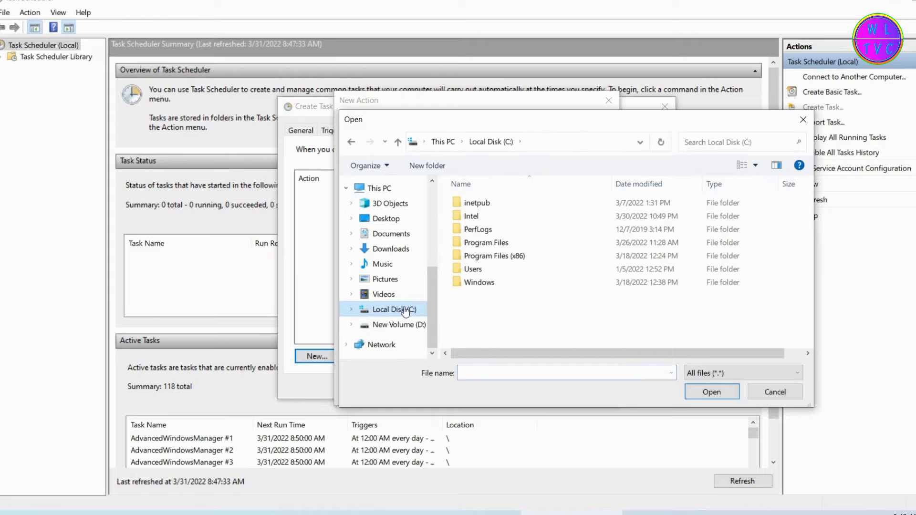
{"action": "double_click", "coordinate": [499, 243]}
{"action": "scroll", "coordinate": [577, 258], "scroll_direction": "down", "scroll_amount": 1}
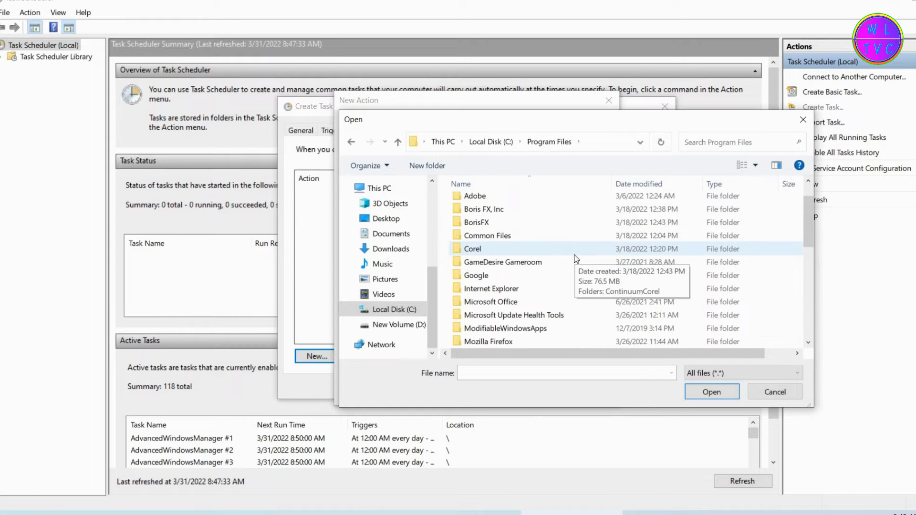
{"action": "scroll", "coordinate": [576, 258], "scroll_direction": "down", "scroll_amount": 3}
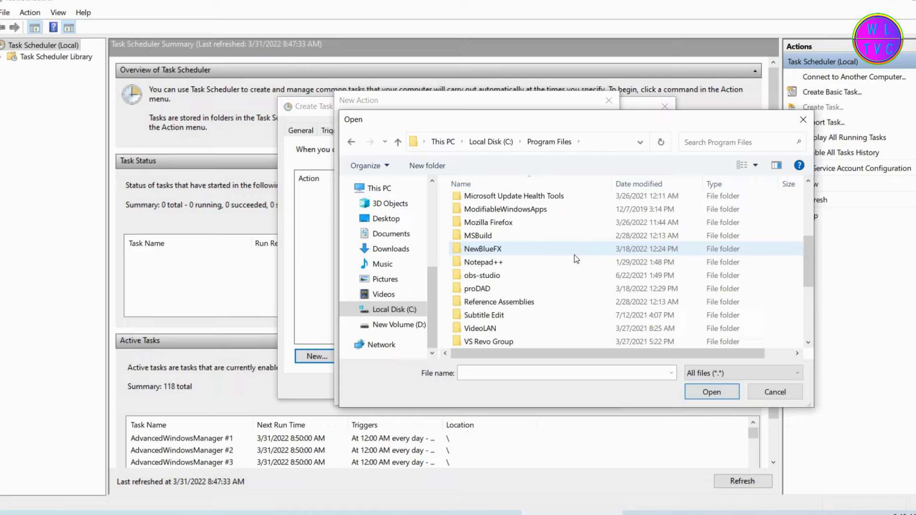
{"action": "scroll", "coordinate": [577, 259], "scroll_direction": "down", "scroll_amount": 2}
{"action": "double_click", "coordinate": [517, 262]}
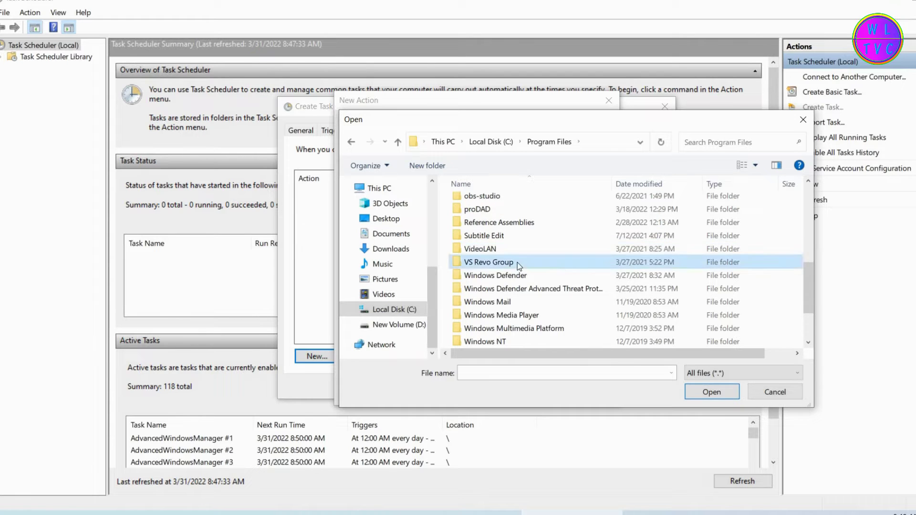
{"action": "double_click", "coordinate": [483, 205]}
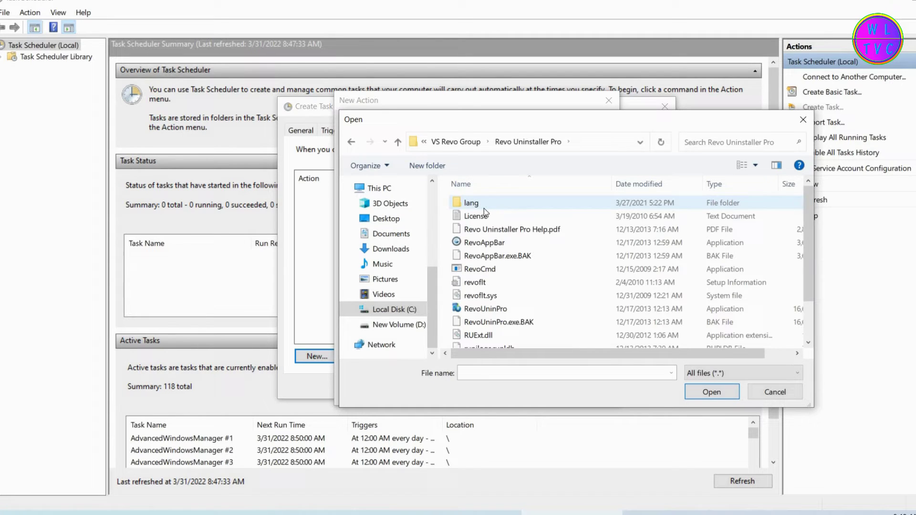
{"action": "left_click", "coordinate": [499, 309]}
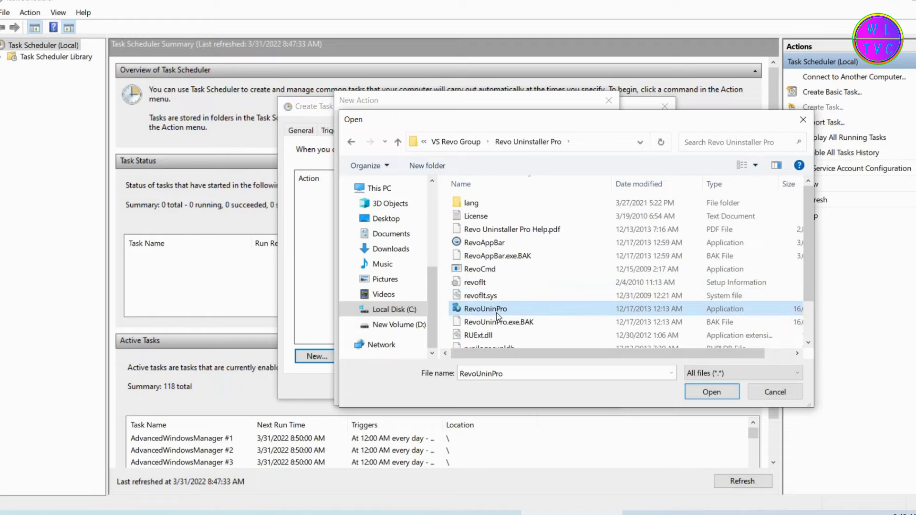
{"action": "left_click", "coordinate": [710, 393]}
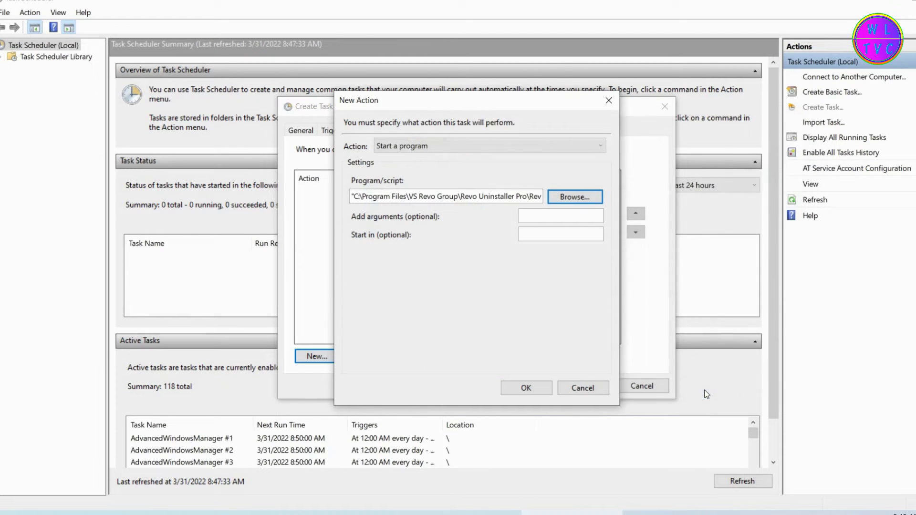
{"action": "left_click", "coordinate": [532, 386]}
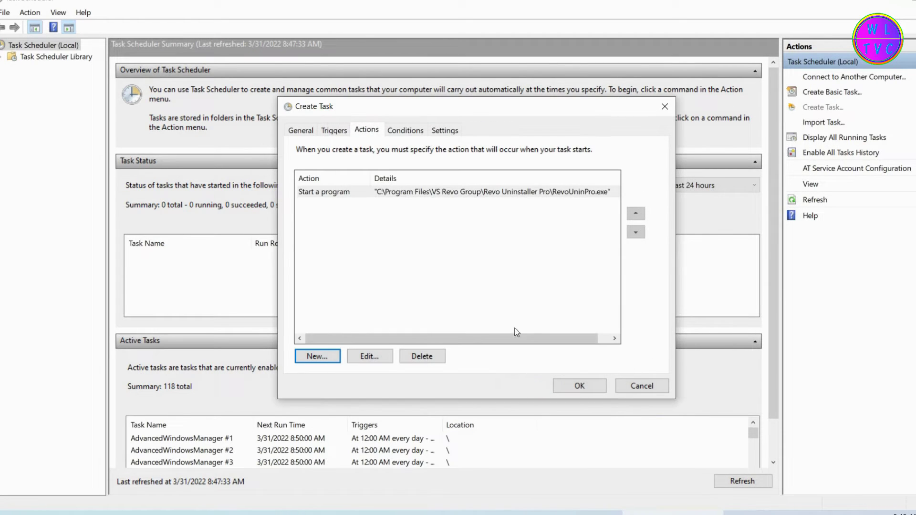
{"action": "left_click", "coordinate": [421, 133]}
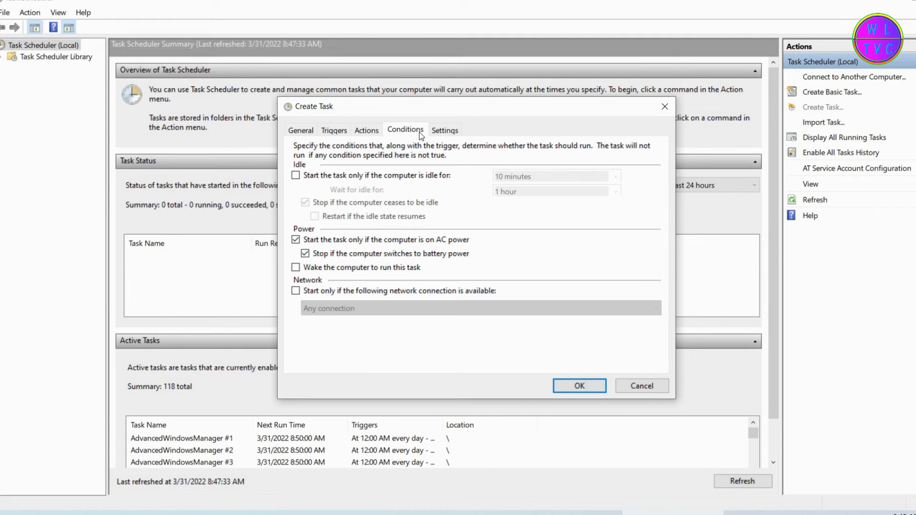
{"action": "left_click", "coordinate": [296, 240]}
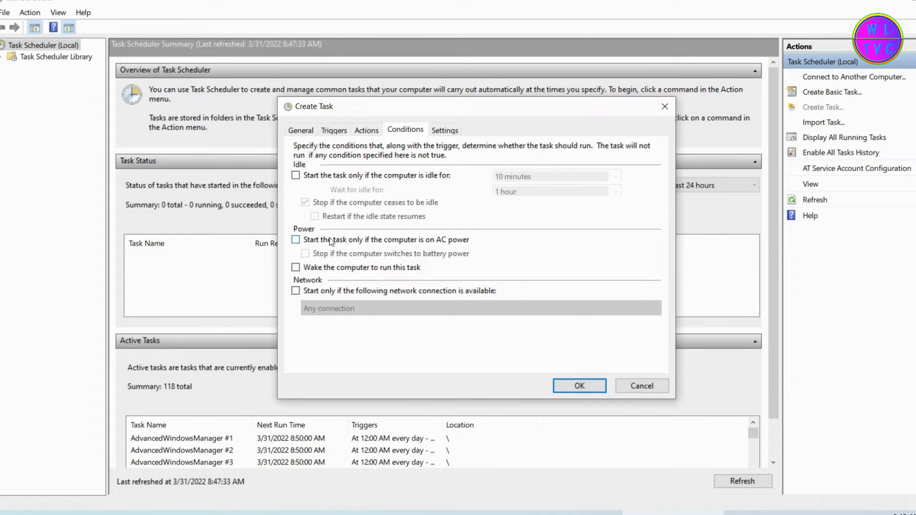
{"action": "left_click", "coordinate": [437, 133]}
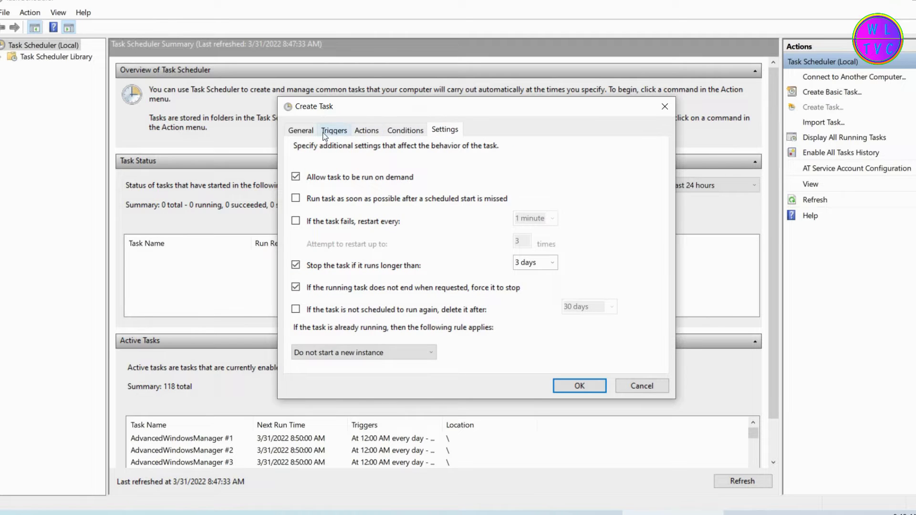
{"action": "left_click", "coordinate": [303, 133]}
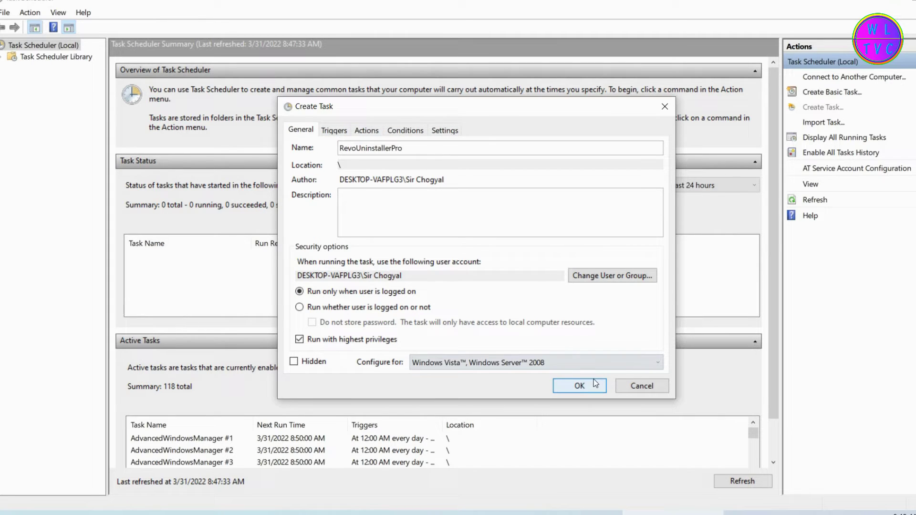
{"action": "left_click", "coordinate": [580, 385]}
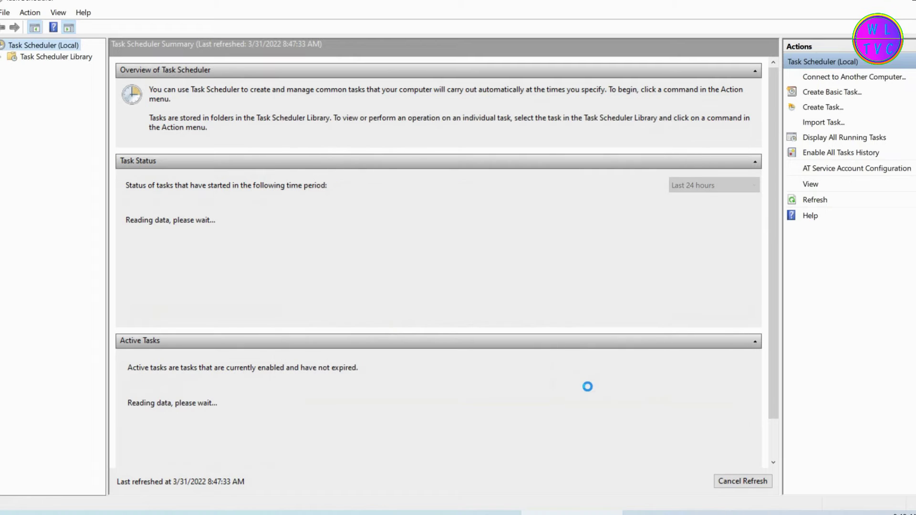
{"action": "left_click_drag", "start_coordinate": [107, 98], "coordinate": [155, 103]}
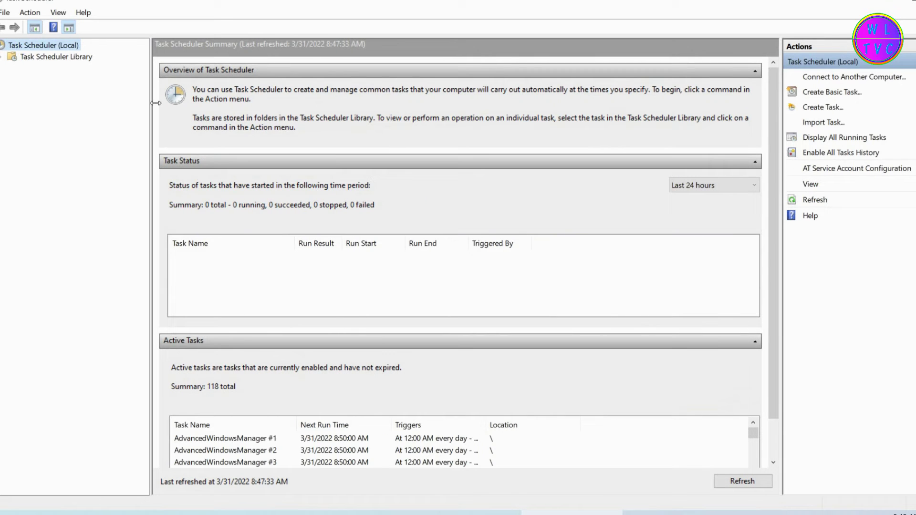
{"action": "left_click", "coordinate": [56, 57]}
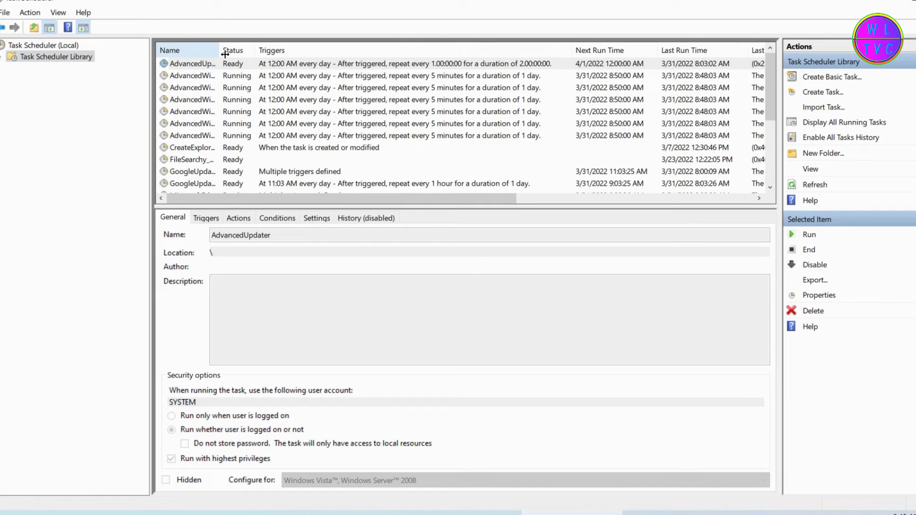
{"action": "left_click_drag", "start_coordinate": [225, 54], "coordinate": [327, 54]}
{"action": "scroll", "coordinate": [267, 143], "scroll_direction": "down", "scroll_amount": 4}
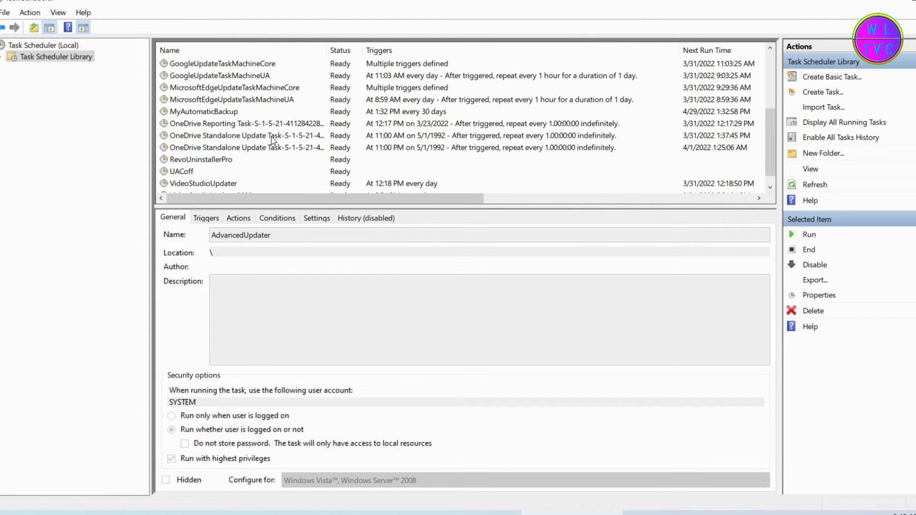
{"action": "left_click", "coordinate": [225, 147]}
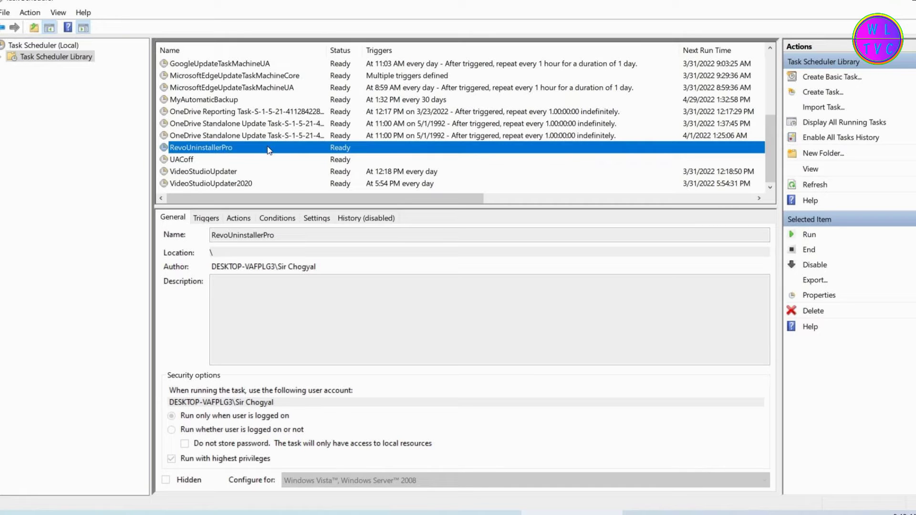
{"action": "right_click", "coordinate": [220, 149]}
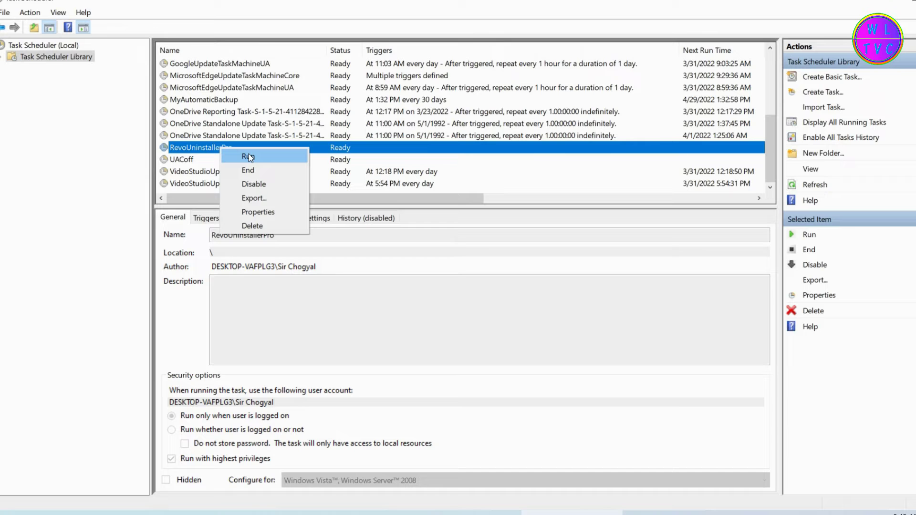
{"action": "left_click", "coordinate": [248, 156]}
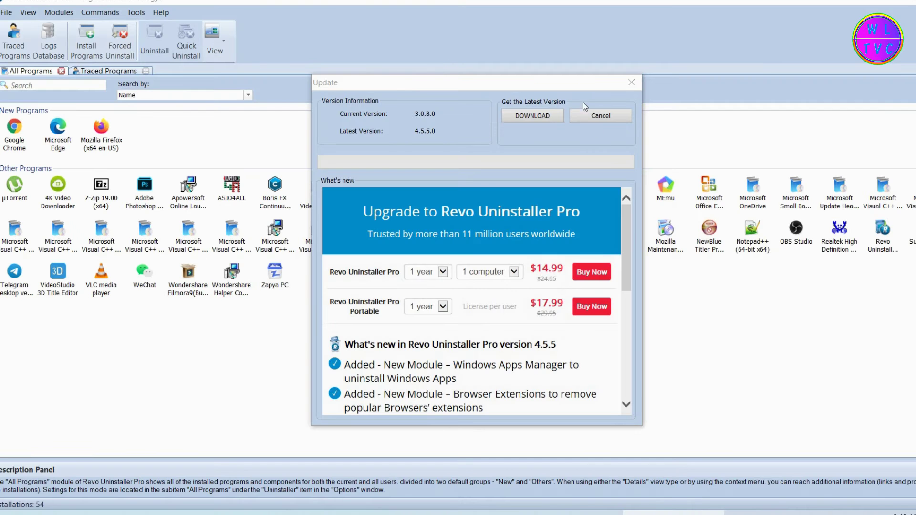
{"action": "left_click", "coordinate": [600, 115]}
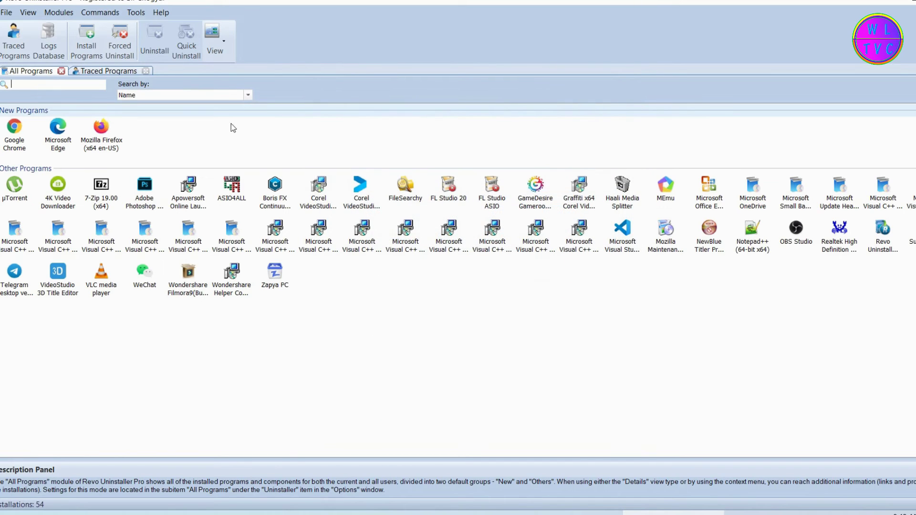
{"action": "left_click", "coordinate": [909, 4]}
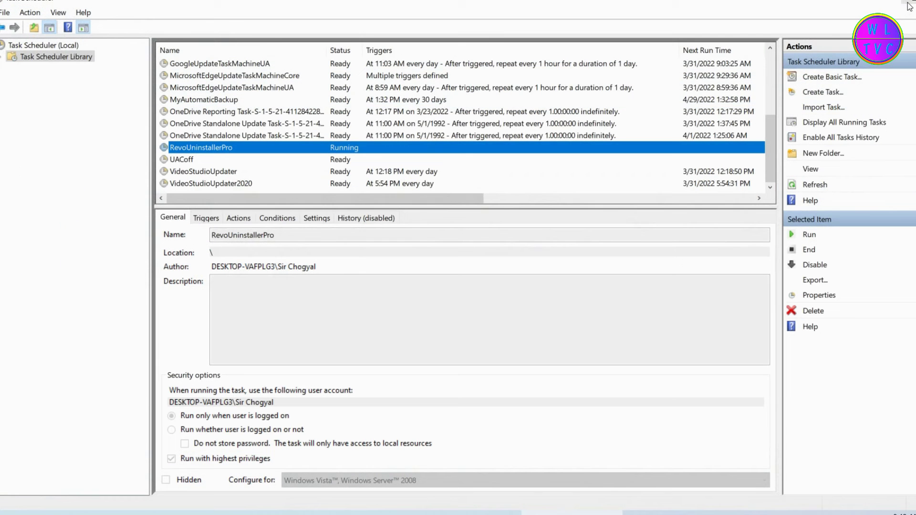
{"action": "left_click", "coordinate": [121, 187]}
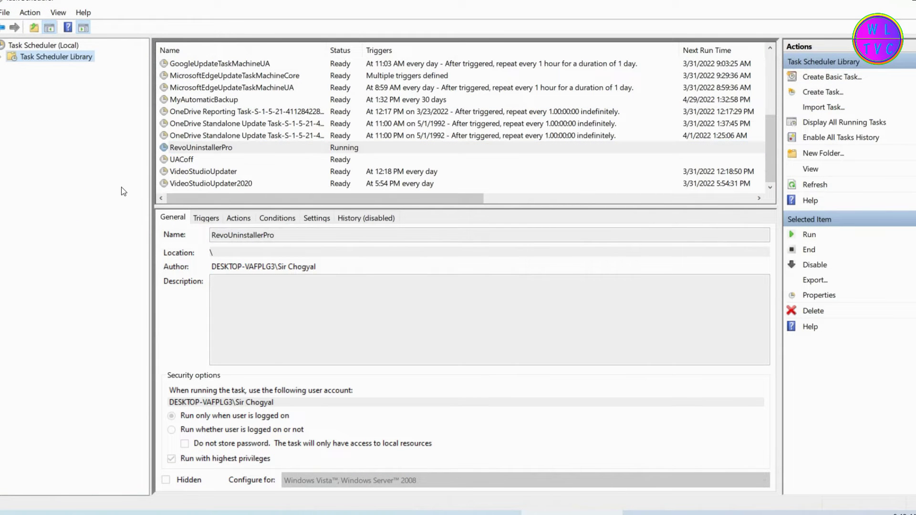
{"action": "key", "text": "alt+Tab"}
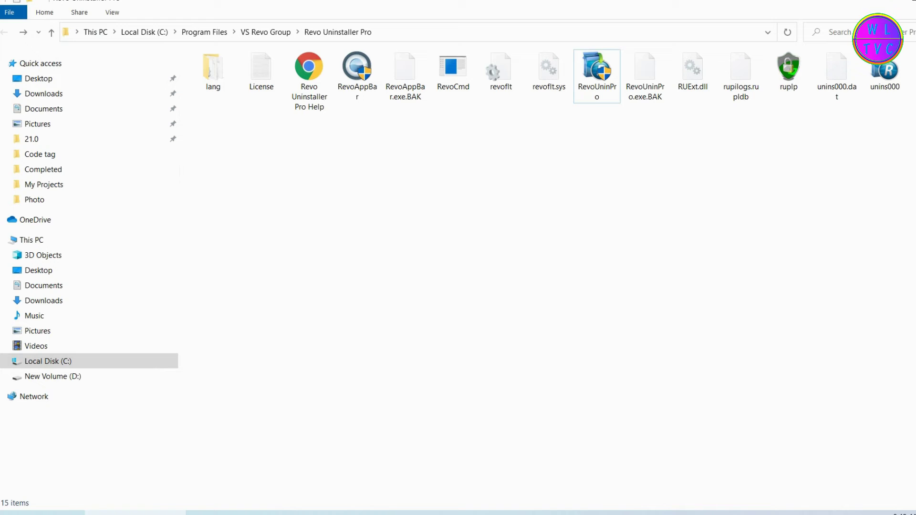
{"action": "left_click", "coordinate": [887, 4]}
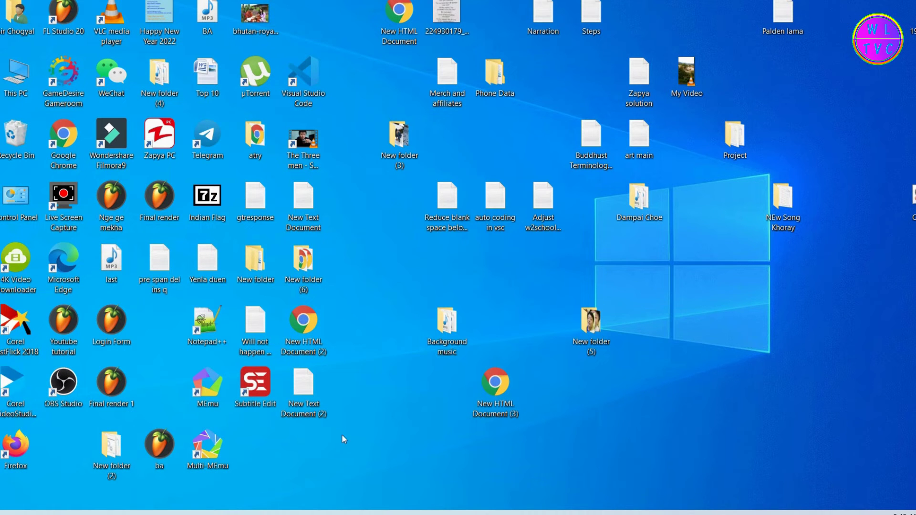
{"action": "right_click", "coordinate": [351, 263]}
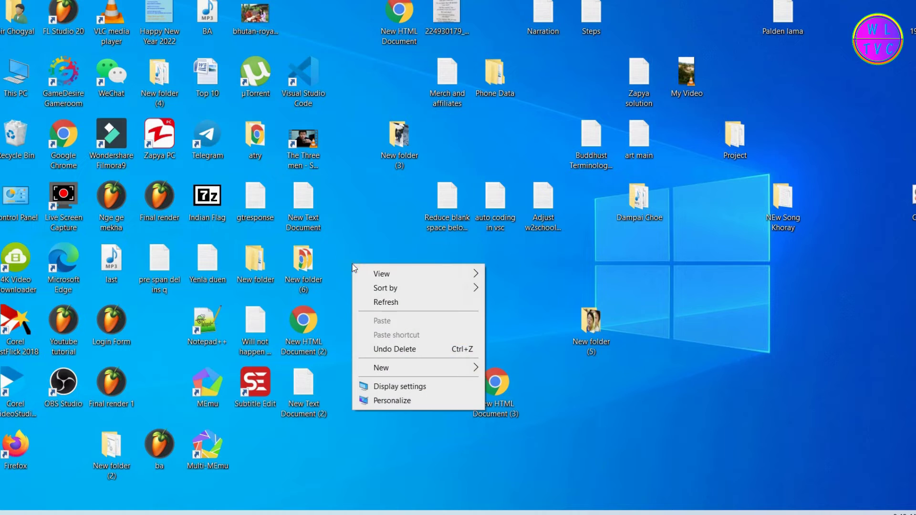
{"action": "mouse_move", "coordinate": [426, 371]}
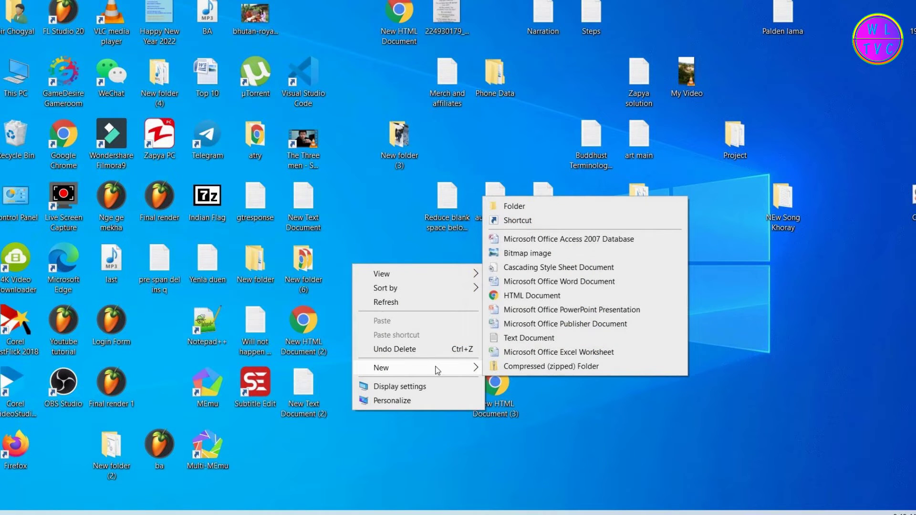
{"action": "left_click", "coordinate": [514, 221]}
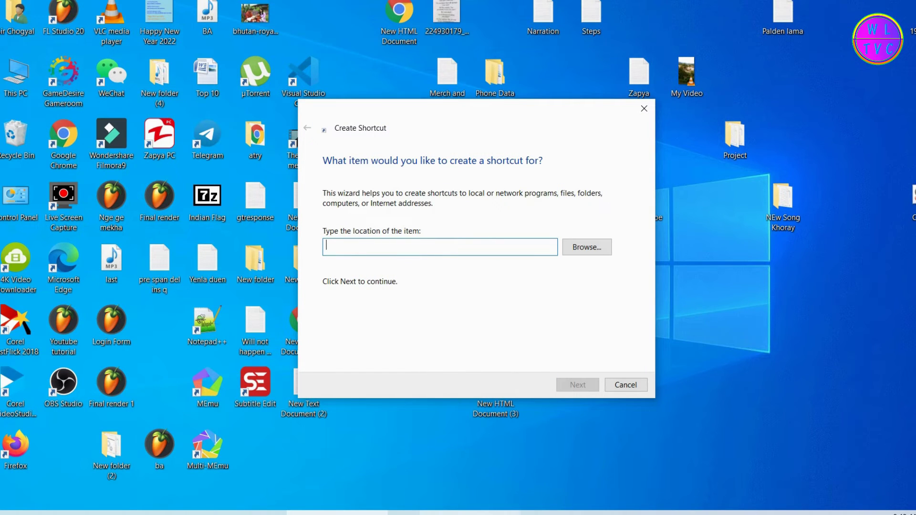
{"action": "left_click", "coordinate": [473, 512]}
{"action": "left_click_drag", "start_coordinate": [429, 160], "coordinate": [34, 163]}
{"action": "right_click", "coordinate": [73, 142]}
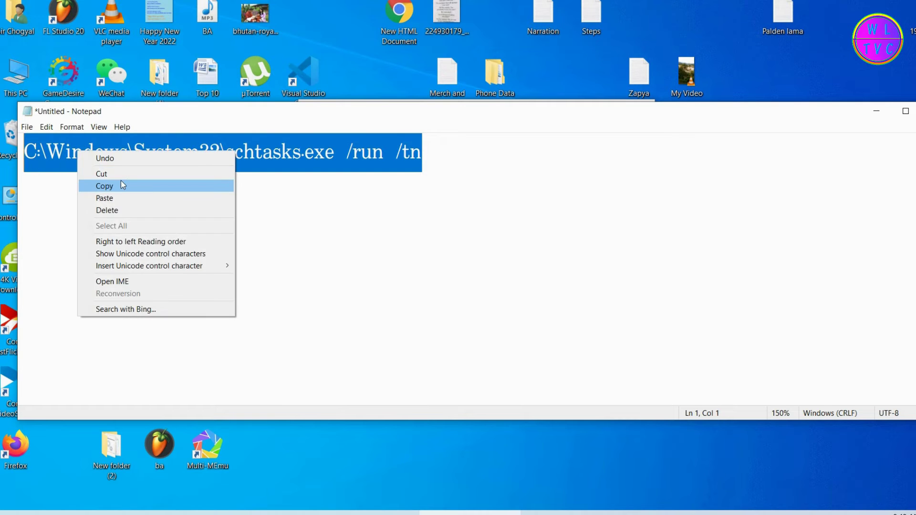
{"action": "left_click", "coordinate": [121, 186]}
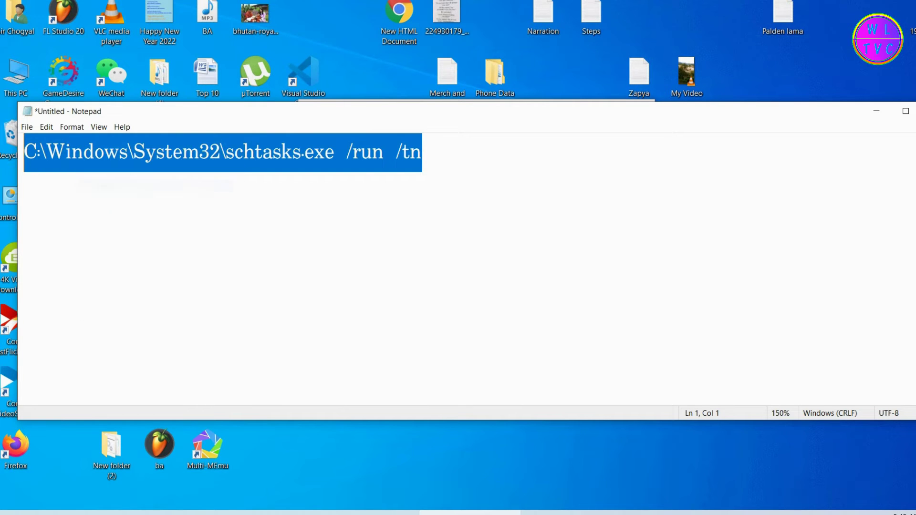
{"action": "left_click", "coordinate": [876, 110]}
{"action": "right_click", "coordinate": [376, 241]}
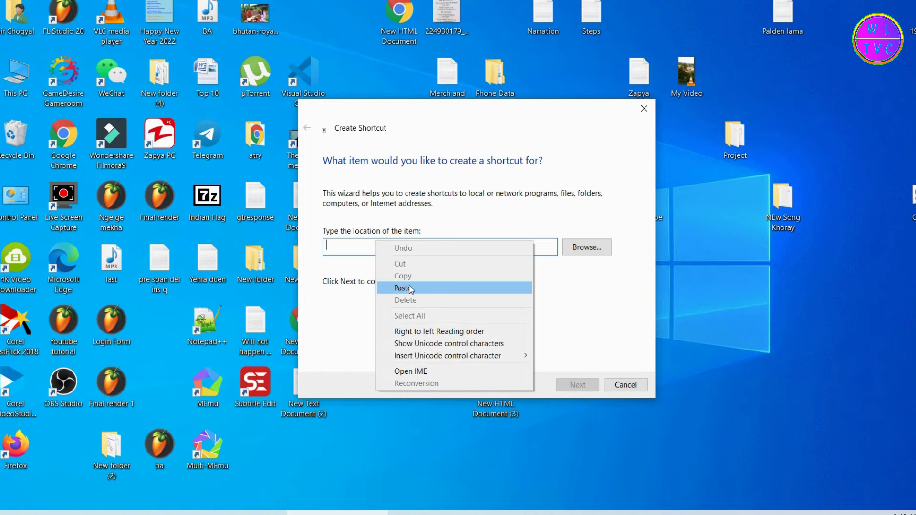
{"action": "left_click", "coordinate": [403, 288]}
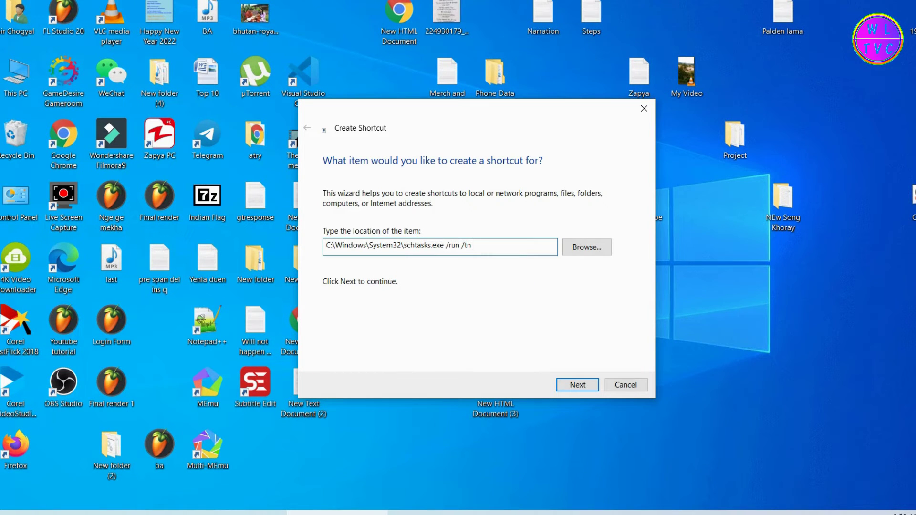
{"action": "type", "text": "\"RevoUninstallerpro"}
{"action": "left_click", "coordinate": [576, 385]}
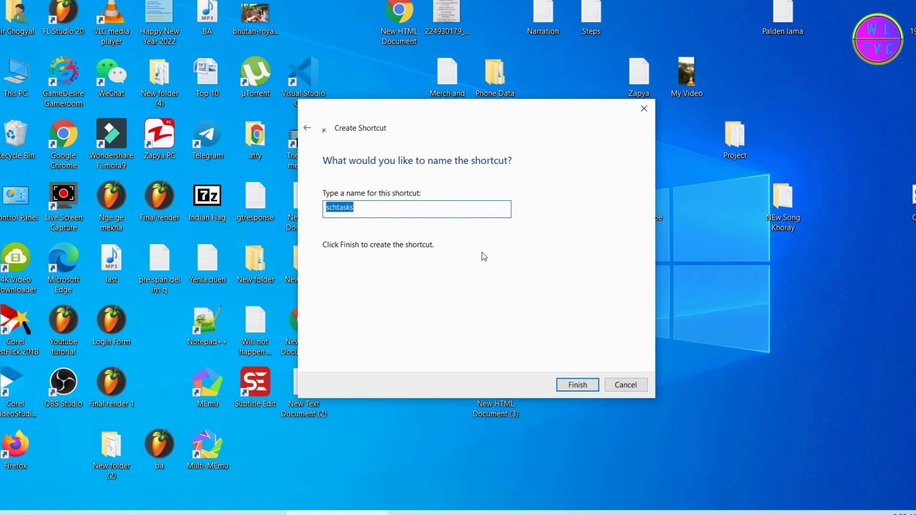
{"action": "type", "text": "RevoUninstallerPro"}
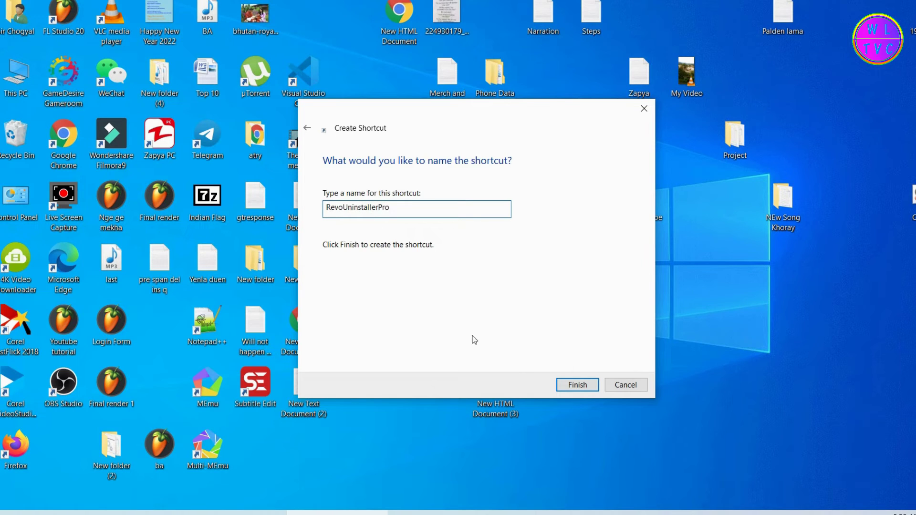
{"action": "left_click", "coordinate": [587, 388]}
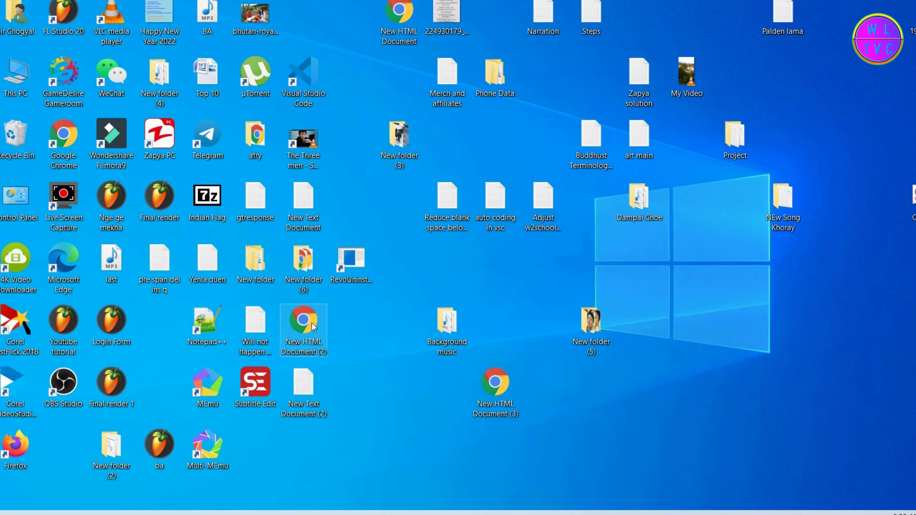
{"action": "double_click", "coordinate": [353, 271]}
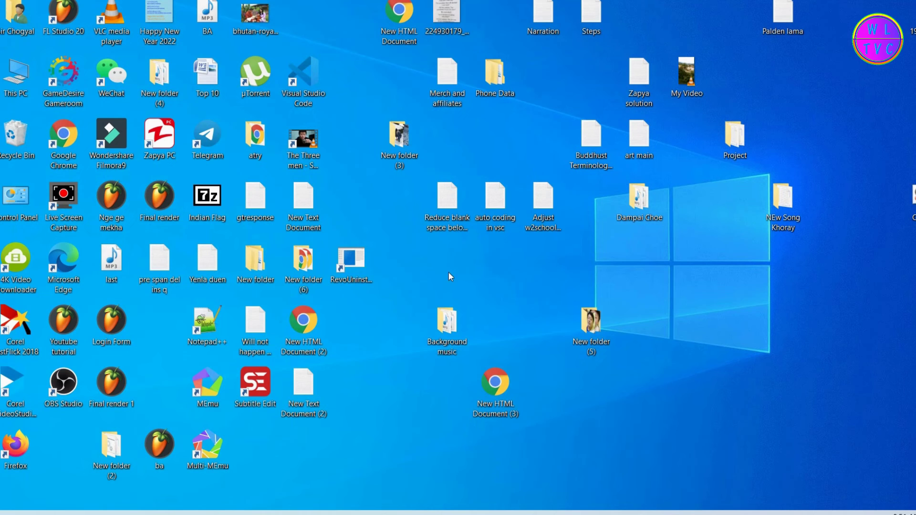
{"action": "right_click", "coordinate": [349, 270]}
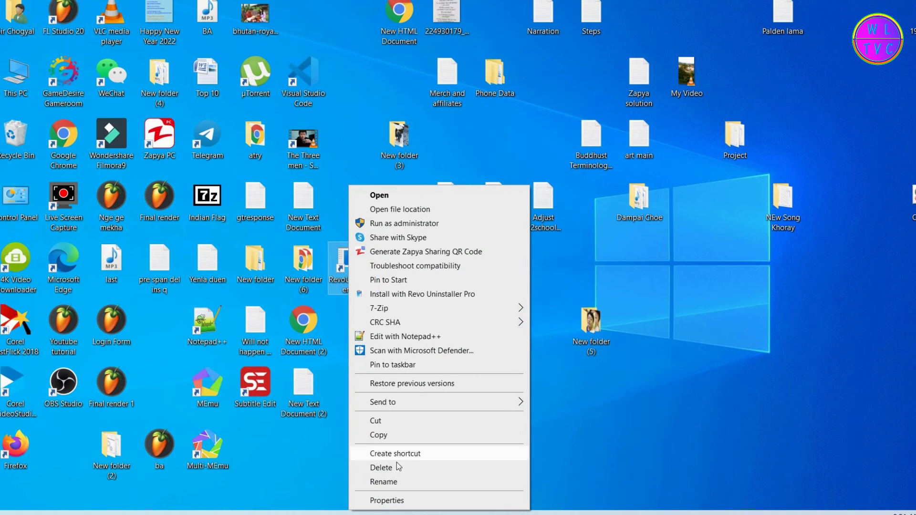
{"action": "left_click", "coordinate": [395, 498]}
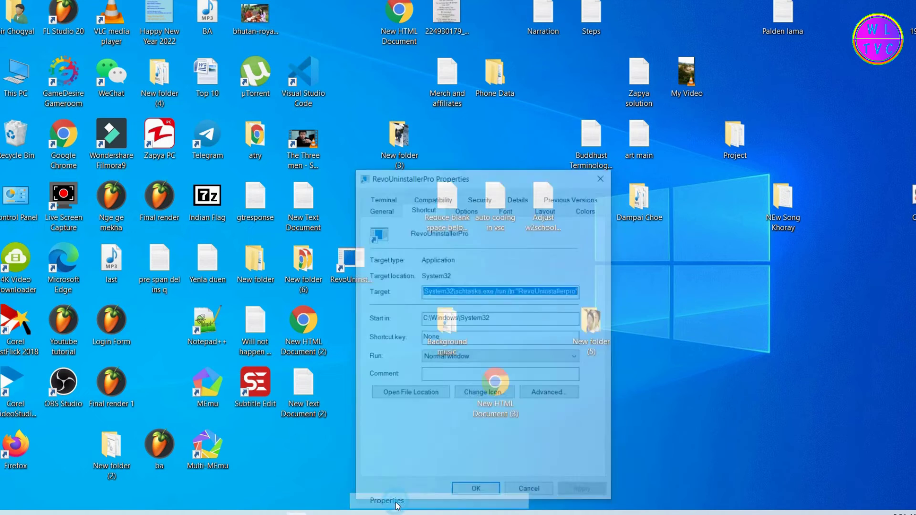
{"action": "left_click", "coordinate": [481, 399]}
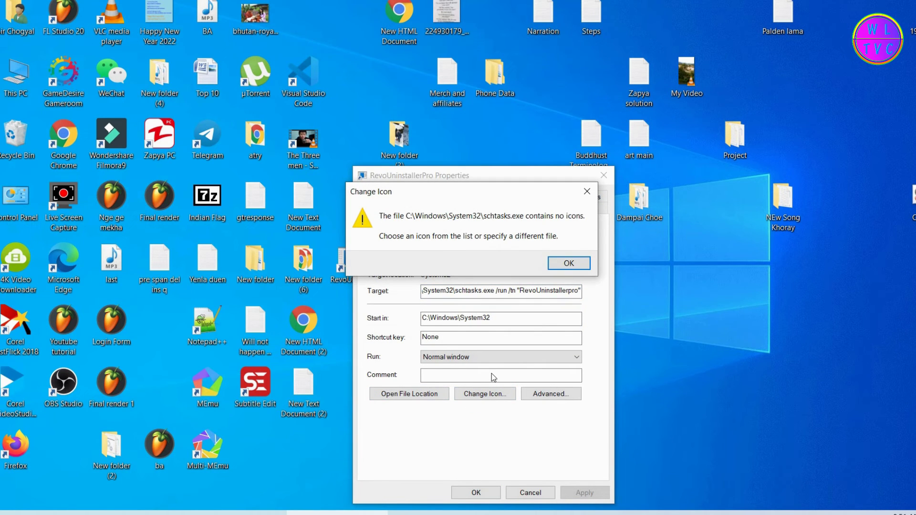
{"action": "left_click", "coordinate": [569, 263]}
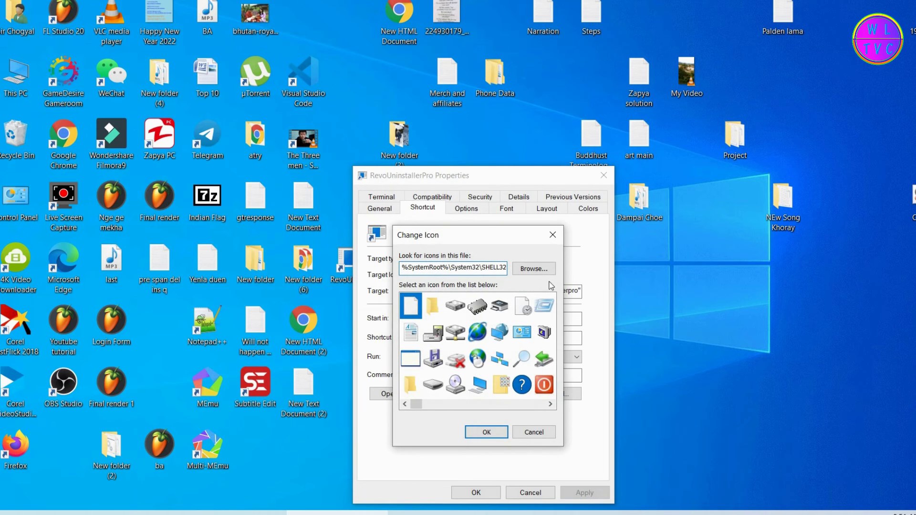
{"action": "left_click", "coordinate": [534, 269]}
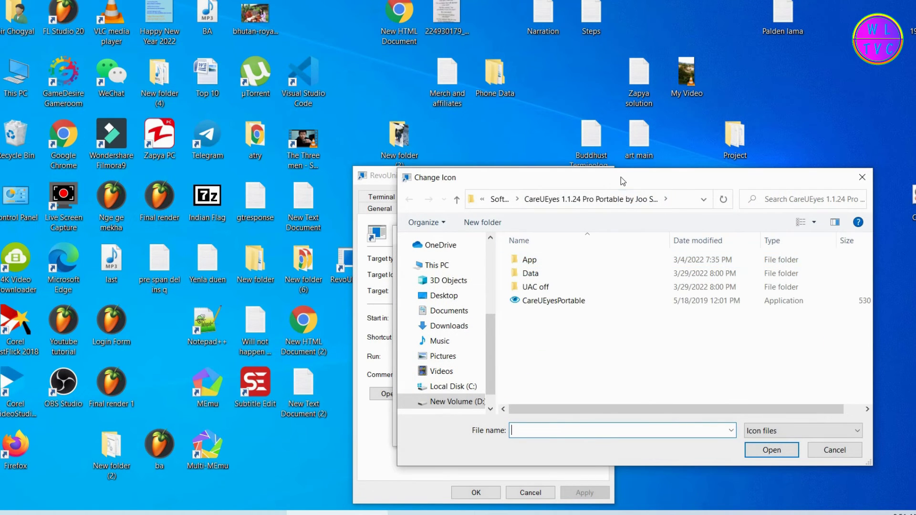
{"action": "double_click", "coordinate": [620, 176]}
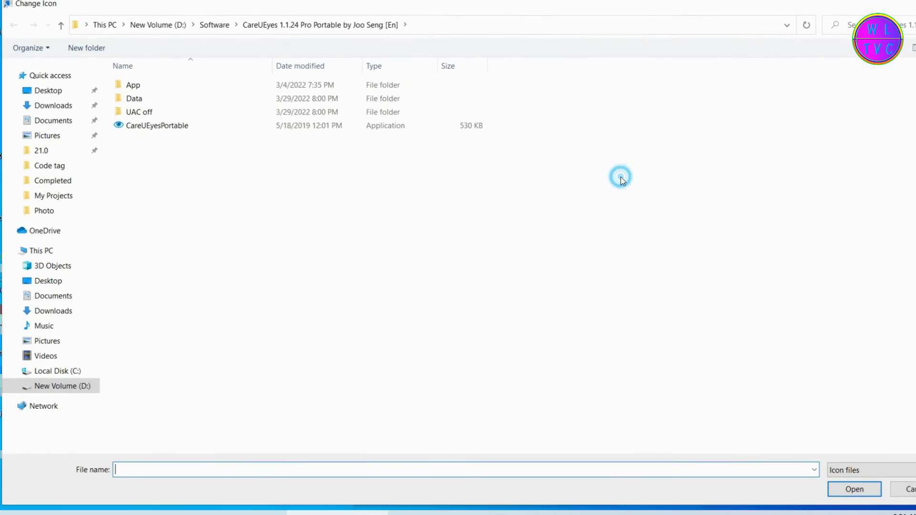
{"action": "left_click", "coordinate": [71, 371]}
{"action": "left_click", "coordinate": [153, 124]}
{"action": "double_click", "coordinate": [153, 124]}
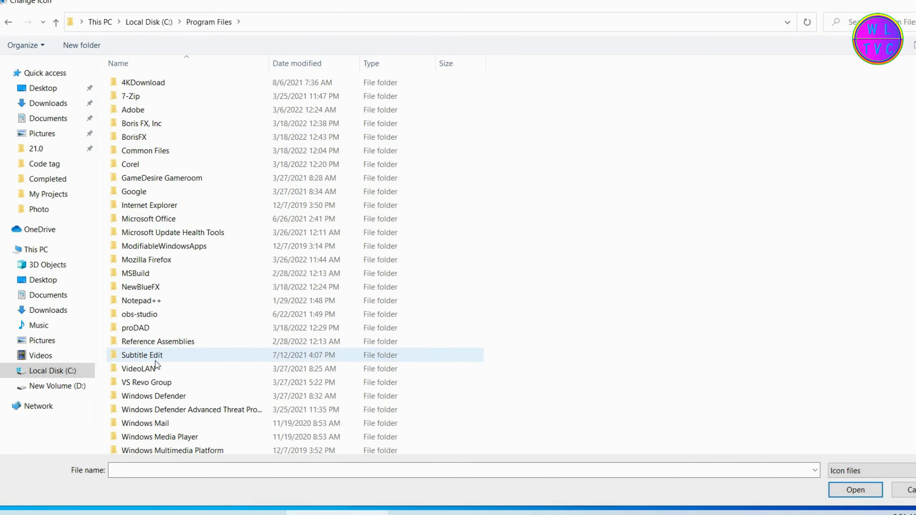
{"action": "double_click", "coordinate": [158, 382]}
{"action": "double_click", "coordinate": [153, 84]}
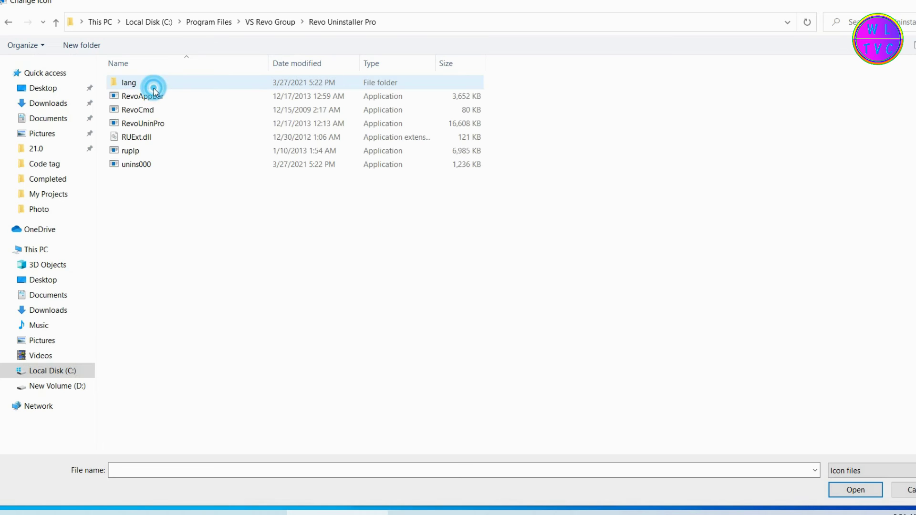
{"action": "left_click", "coordinate": [165, 123]}
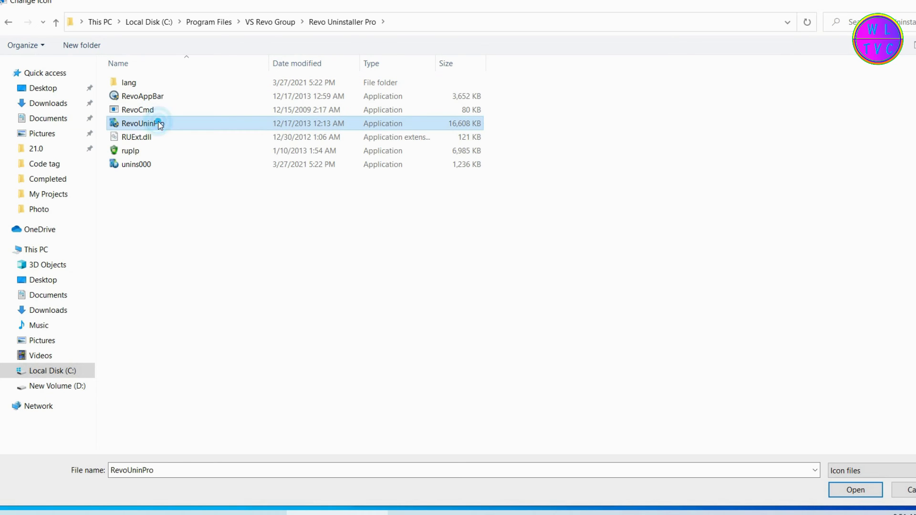
{"action": "left_click", "coordinate": [846, 491]}
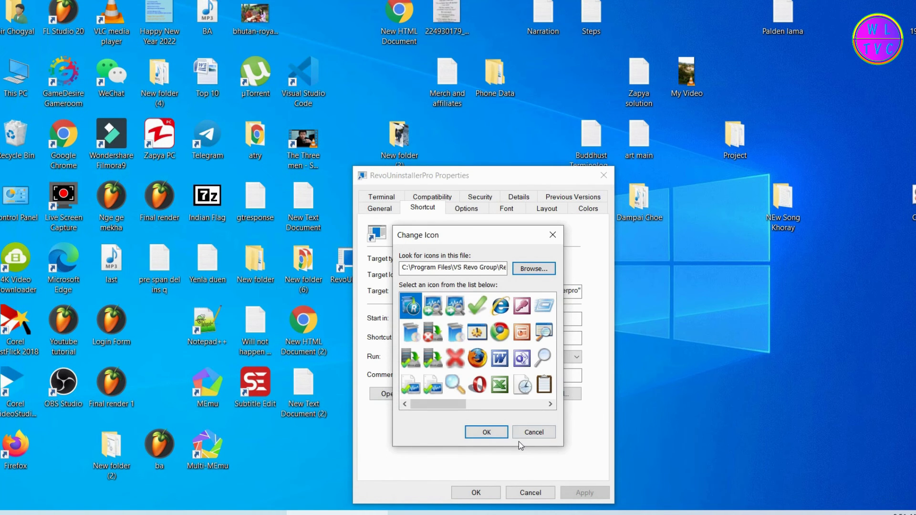
{"action": "left_click", "coordinate": [500, 432]}
{"action": "left_click", "coordinate": [476, 493]}
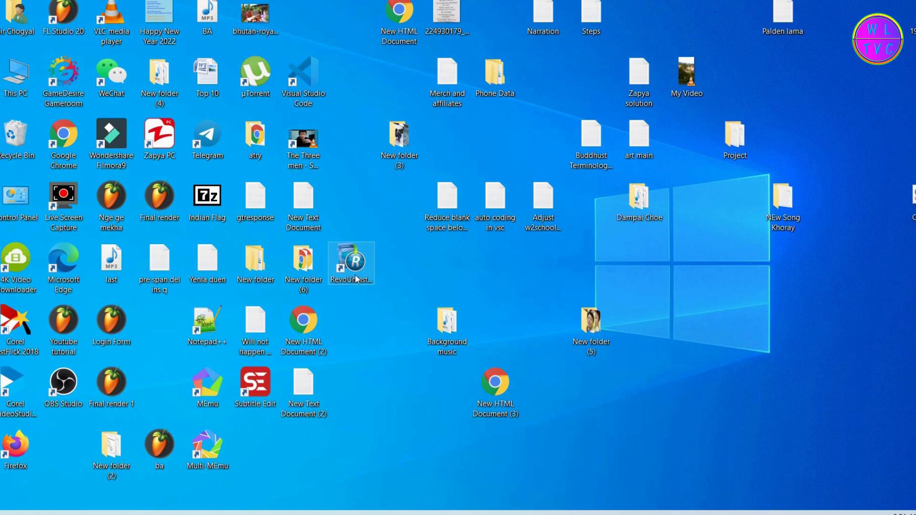
{"action": "double_click", "coordinate": [356, 279]}
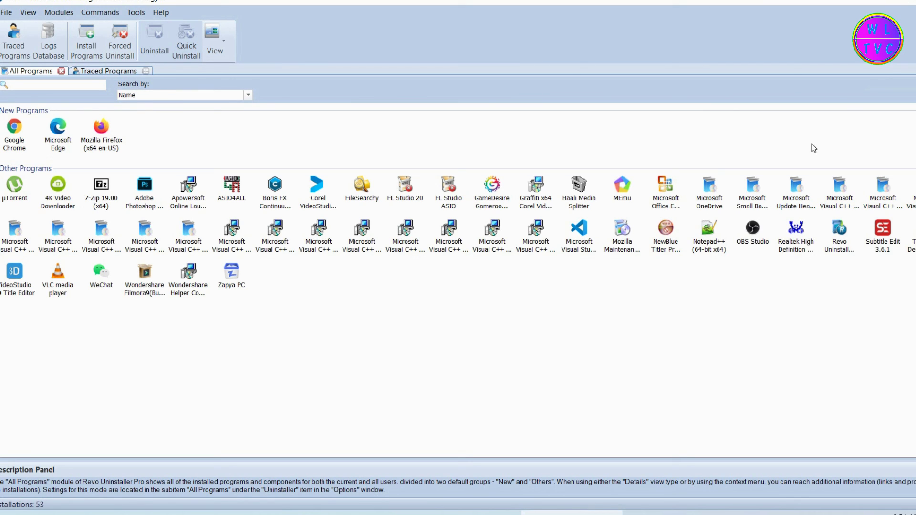
{"action": "key", "text": "super+d"}
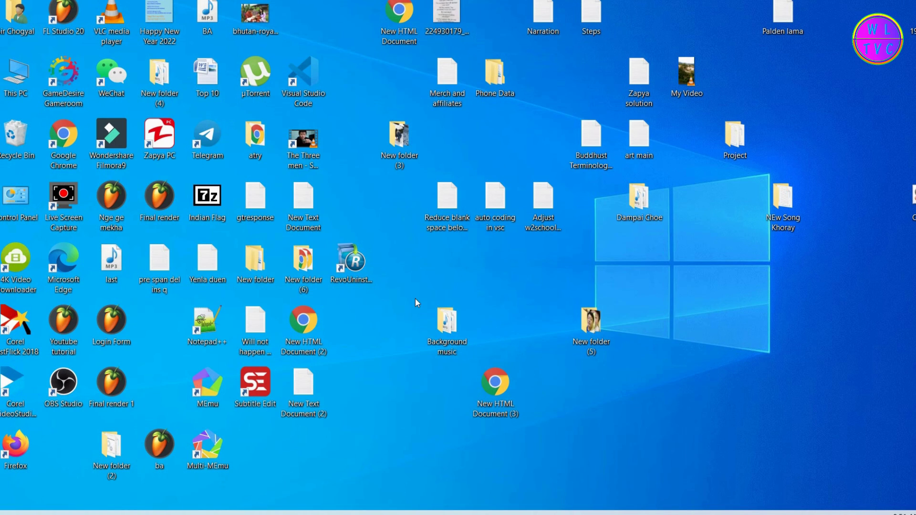